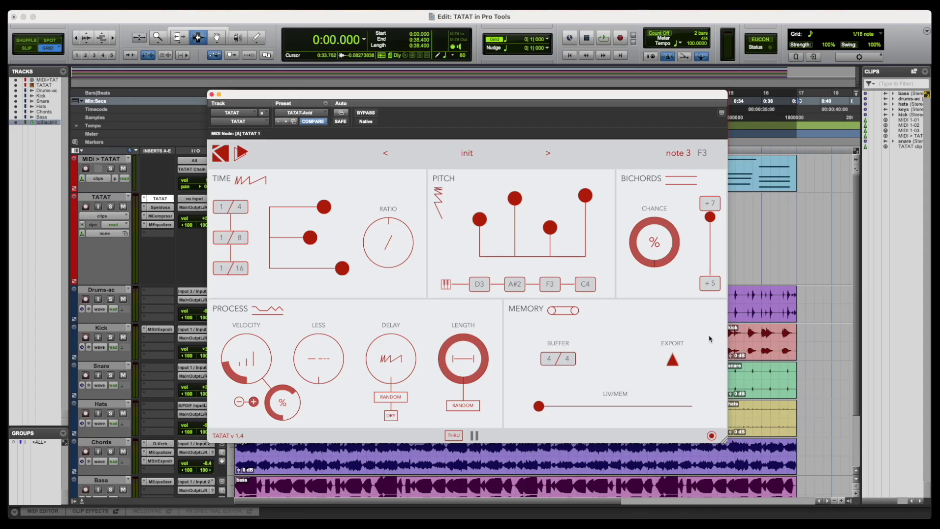
# - Start playback and reshape TATAT's rhythm steps, setting the middle time division to 1/32
pyautogui.press('space')
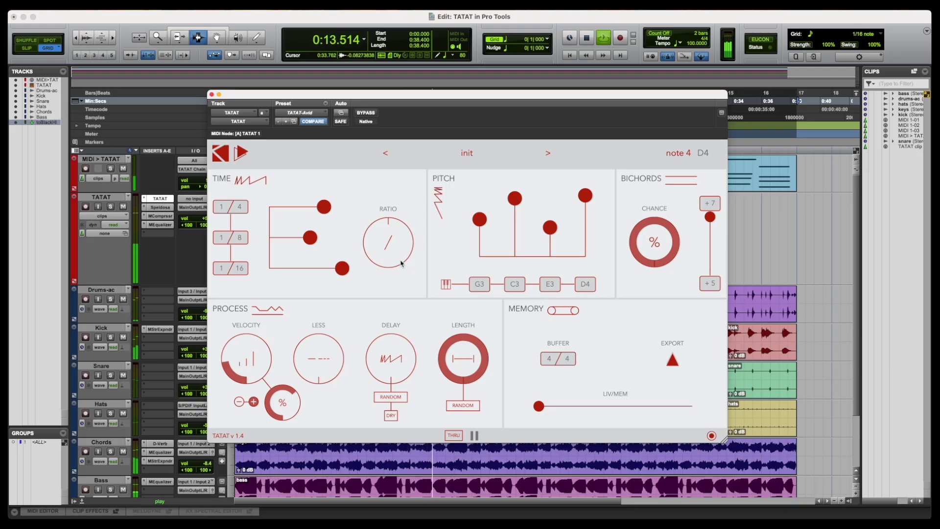
pyautogui.moveTo(310, 238); pyautogui.dragTo(343, 240)
pyautogui.moveTo(323, 207); pyautogui.dragTo(287, 208)
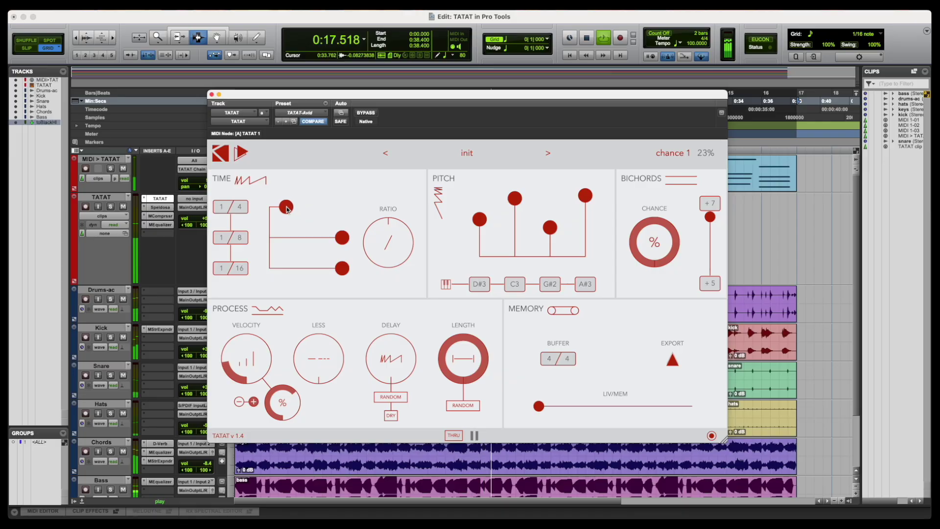
pyautogui.click(239, 238)
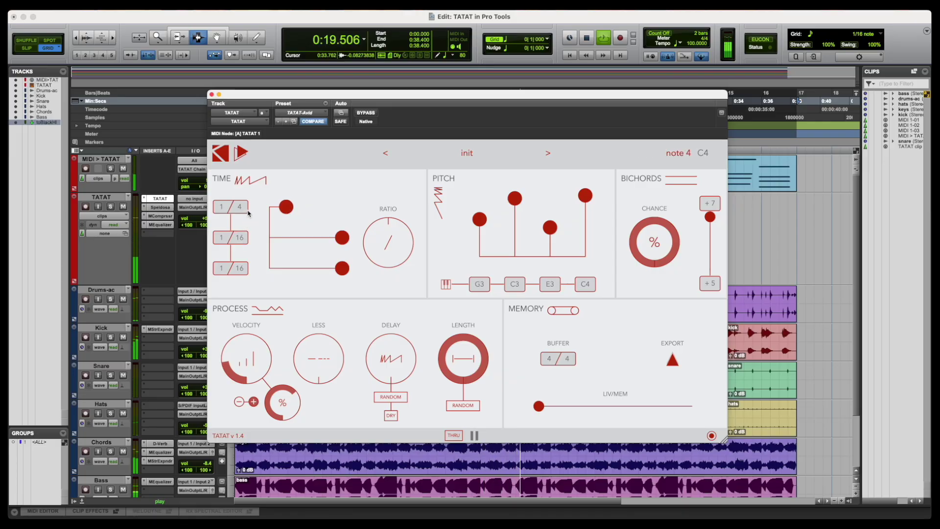
pyautogui.click(239, 238)
pyautogui.moveTo(342, 268); pyautogui.dragTo(307, 268)
# - Lower the bichord chance, turn velocity down to 16 and raise Less to 37%
pyautogui.moveTo(654, 240); pyautogui.dragTo(627, 292)
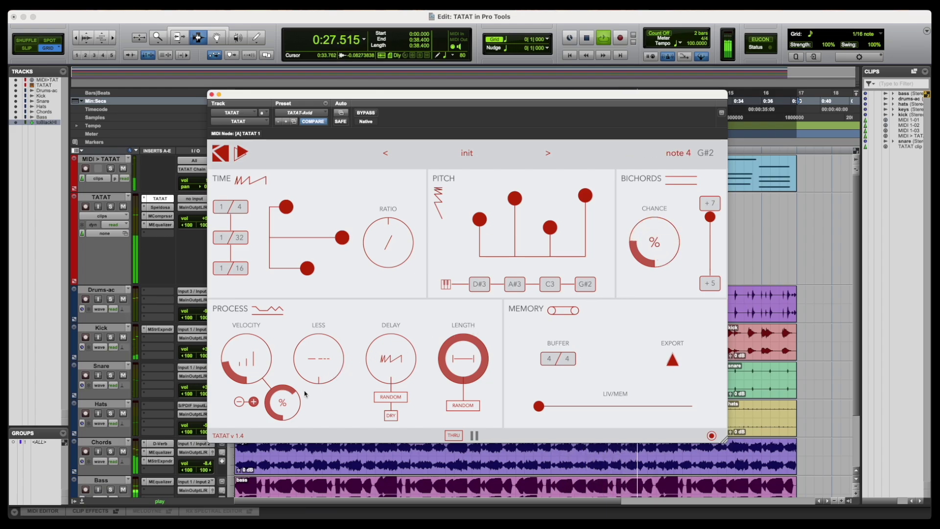
pyautogui.moveTo(248, 358); pyautogui.dragTo(249, 368)
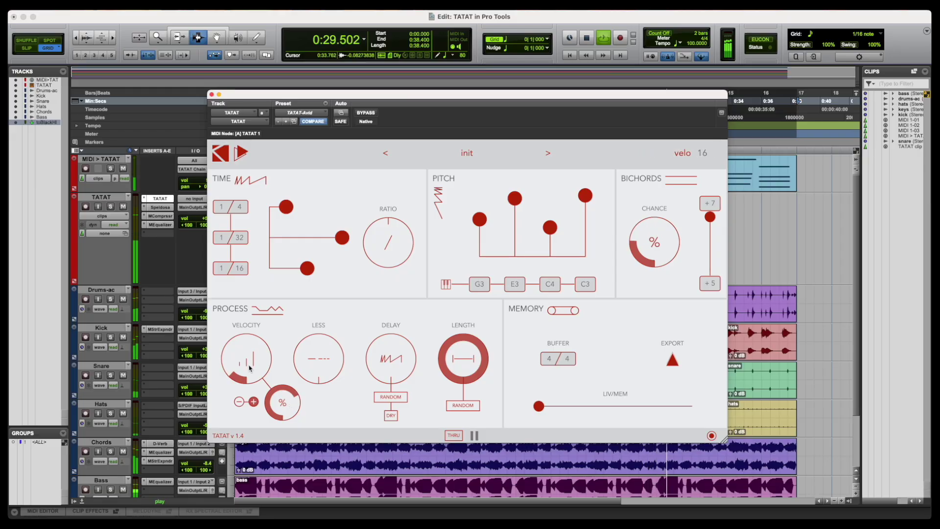
pyautogui.moveTo(317, 374); pyautogui.dragTo(315, 318)
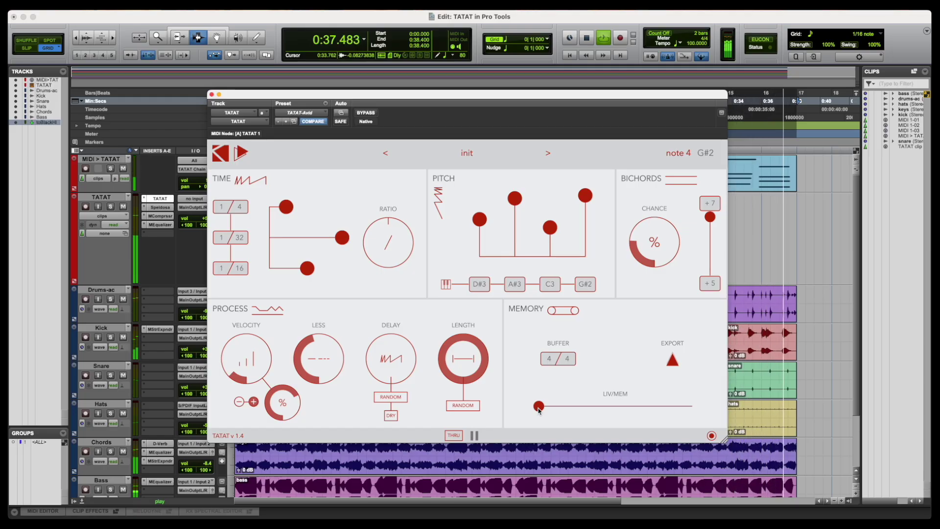
# - Set TATAT's Liv/Mem mix to 23% and the time ratio to 1.786
pyautogui.moveTo(539, 406); pyautogui.dragTo(618, 408)
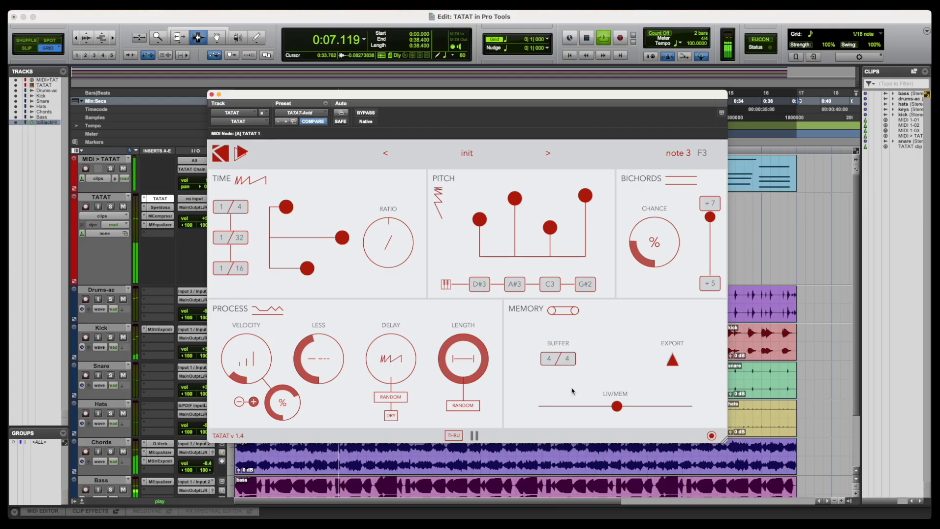
pyautogui.moveTo(578, 406); pyautogui.dragTo(566, 406)
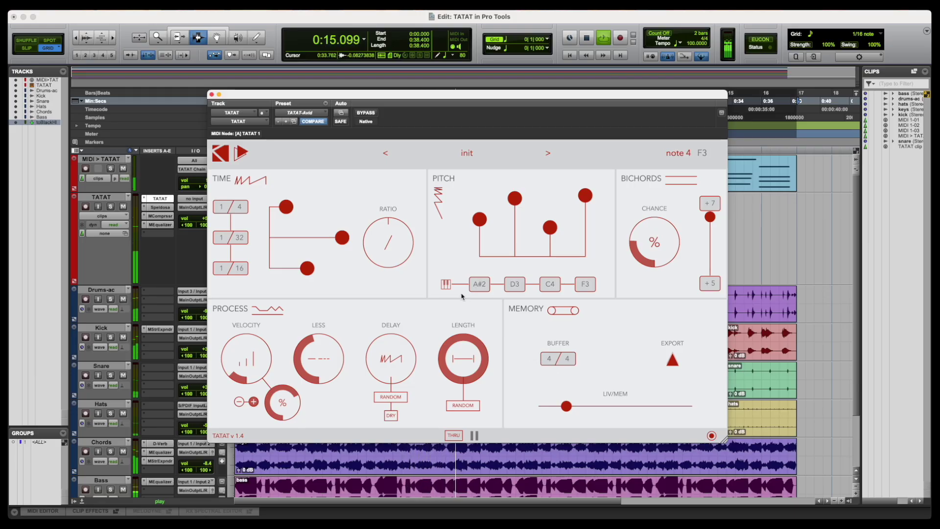
pyautogui.moveTo(399, 250); pyautogui.dragTo(415, 239)
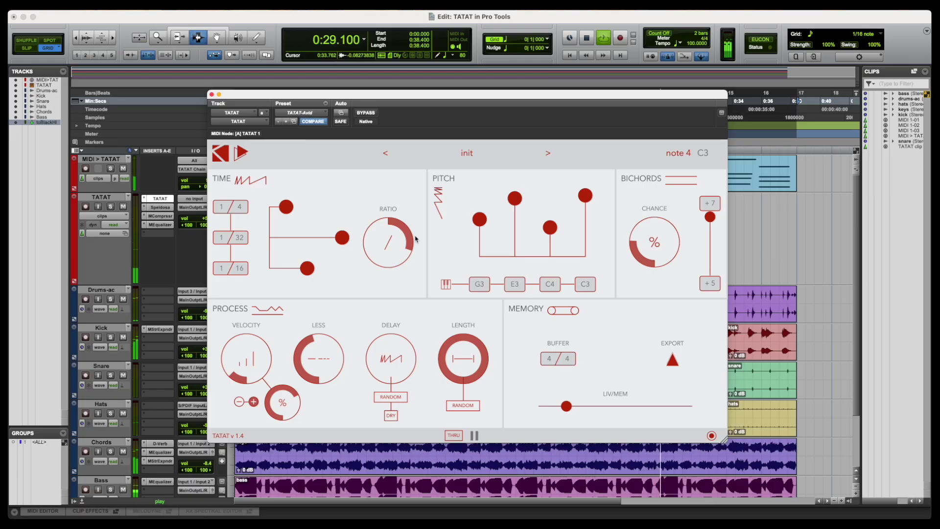
# - Randomise the delay at 61%, then show Avid Link's product list
pyautogui.click(399, 397)
pyautogui.moveTo(391, 364); pyautogui.dragTo(415, 307)
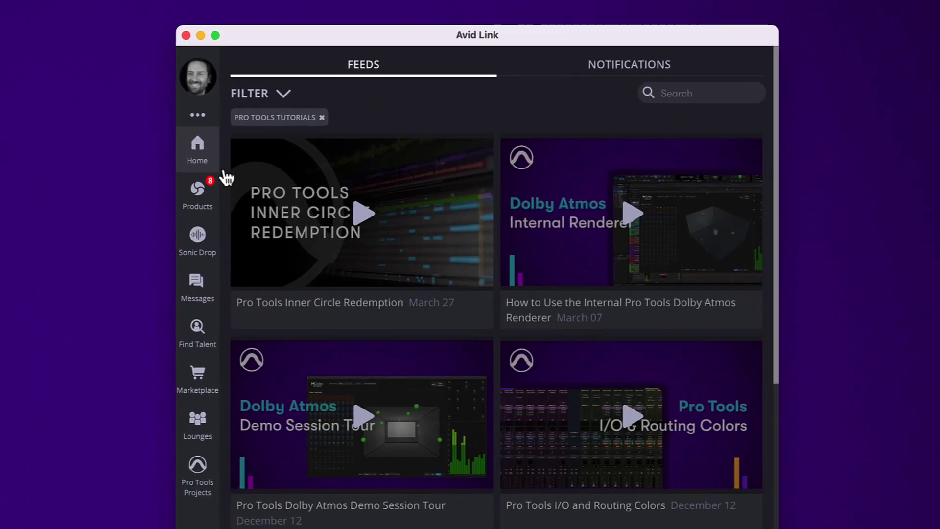
pyautogui.click(250, 222)
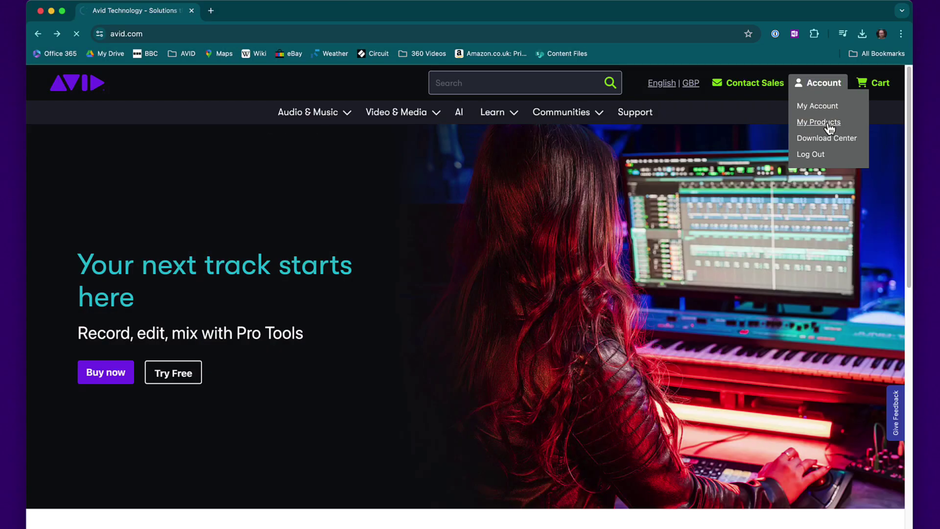
# - Go to My Products on avid.com and expand the Pro Tools Ultimate entry
pyautogui.click(819, 122)
pyautogui.click(154, 438)
pyautogui.scroll(-2, 128, 446)
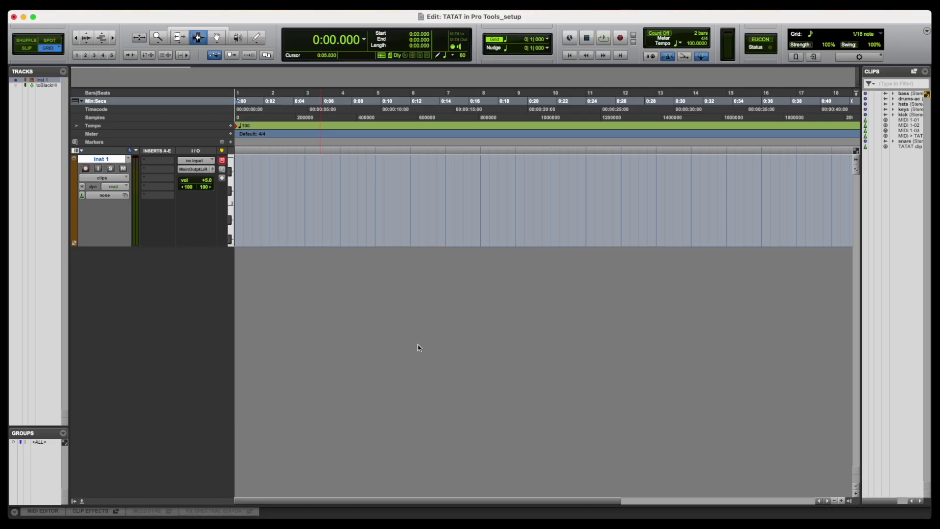
# - Insert TATAT (stereo) as a MIDI plugin in Inst 1's slot A and reposition its window
pyautogui.click(166, 164)
pyautogui.moveTo(196, 186)
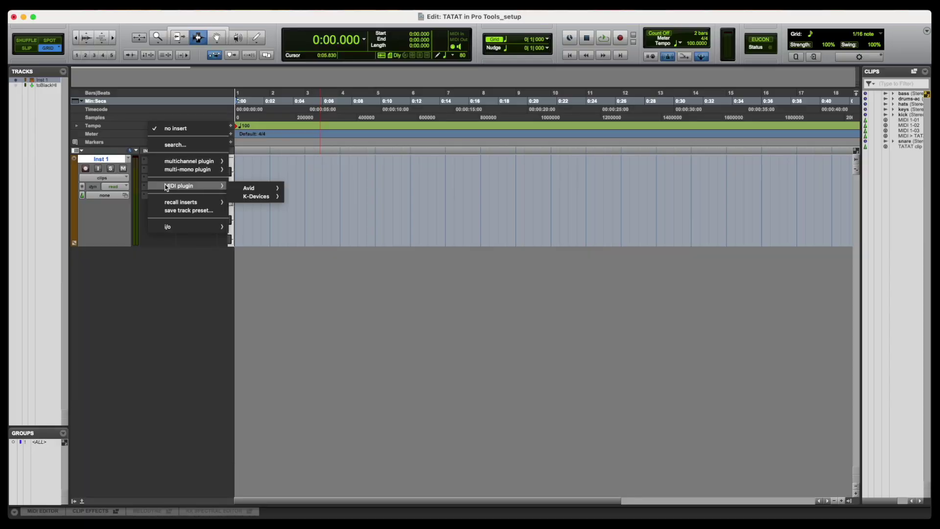
pyautogui.moveTo(263, 191)
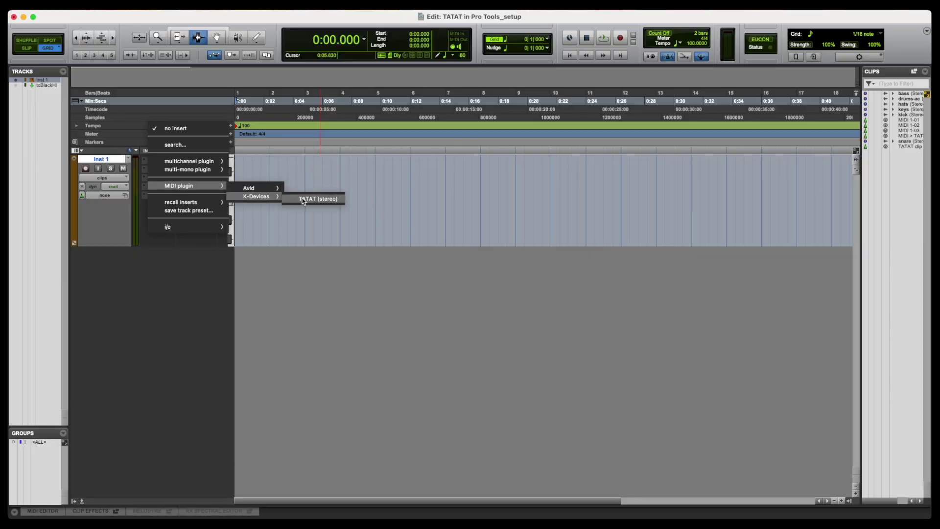
pyautogui.click(302, 198)
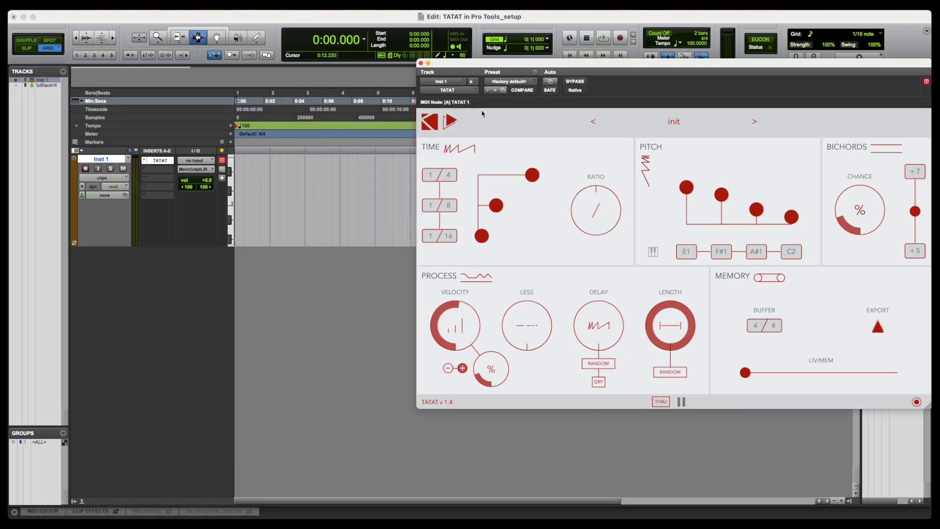
pyautogui.moveTo(602, 67); pyautogui.dragTo(509, 96)
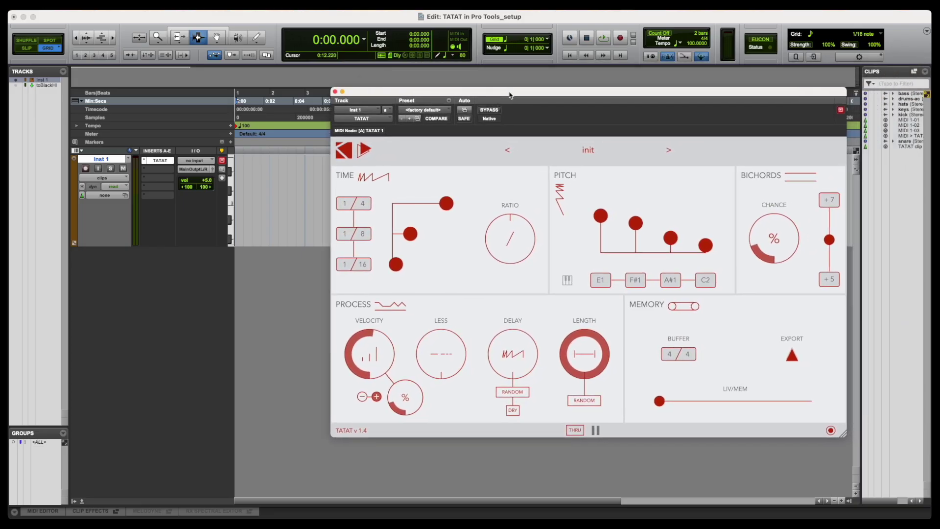
# - Add Speldosa (stereo) in insert B on Inst 1, reopen TATAT's window and start playback
pyautogui.click(156, 170)
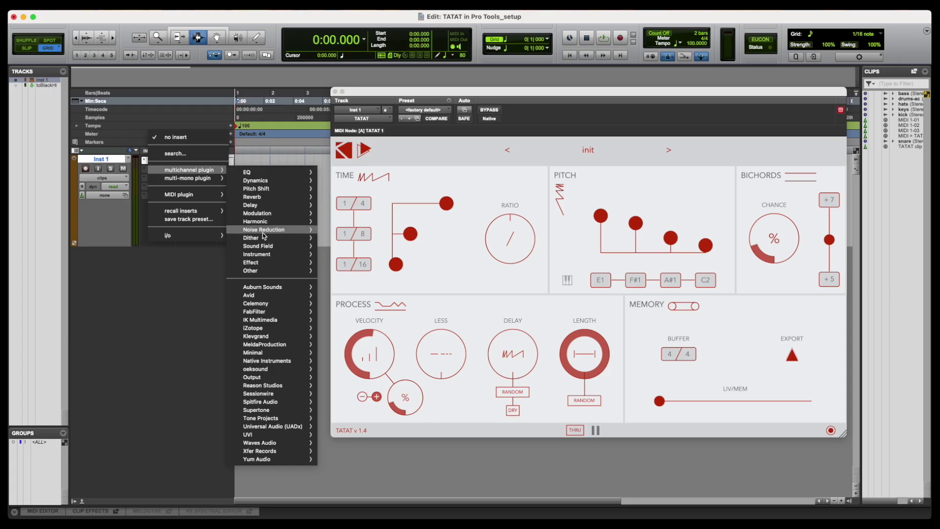
pyautogui.moveTo(261, 260)
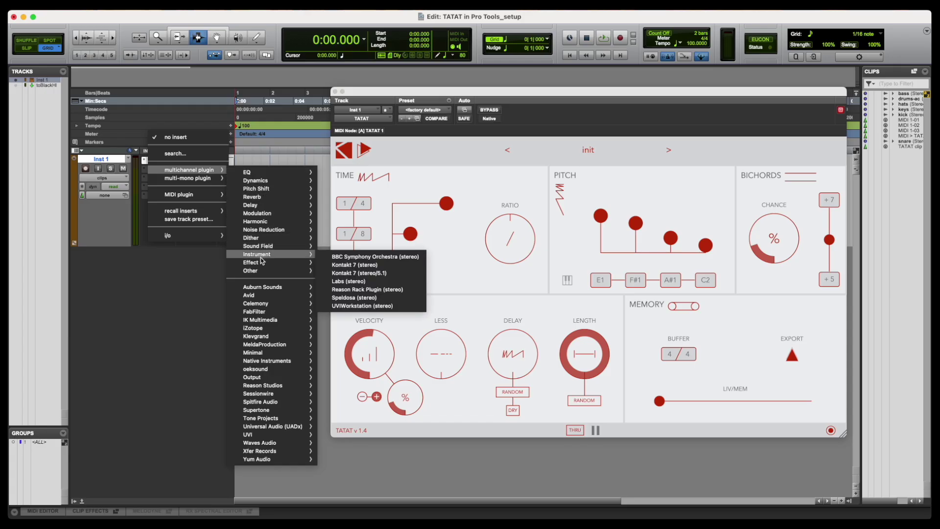
pyautogui.click(355, 298)
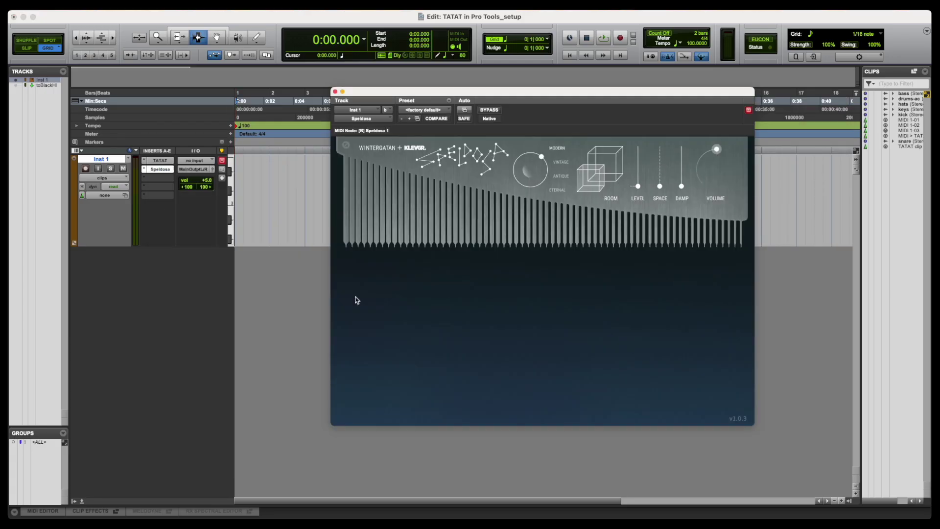
pyautogui.click(160, 161)
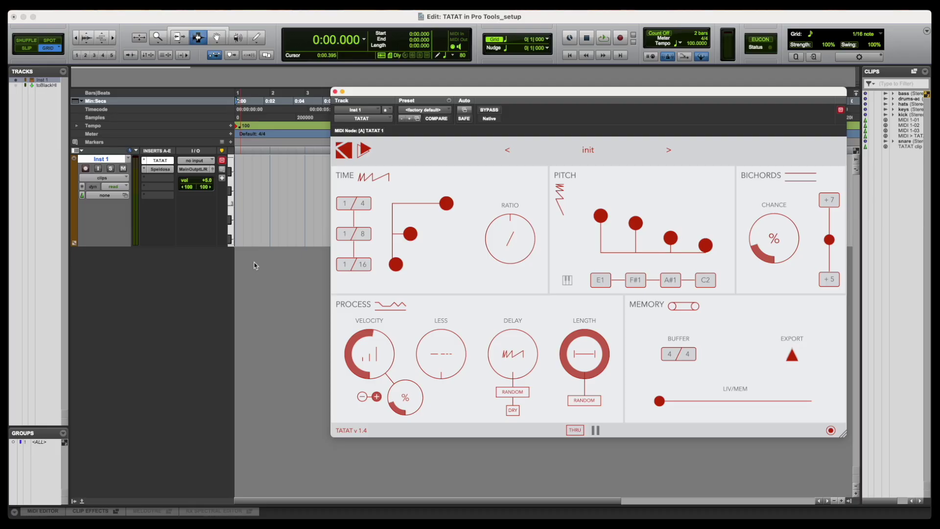
pyautogui.click(610, 41)
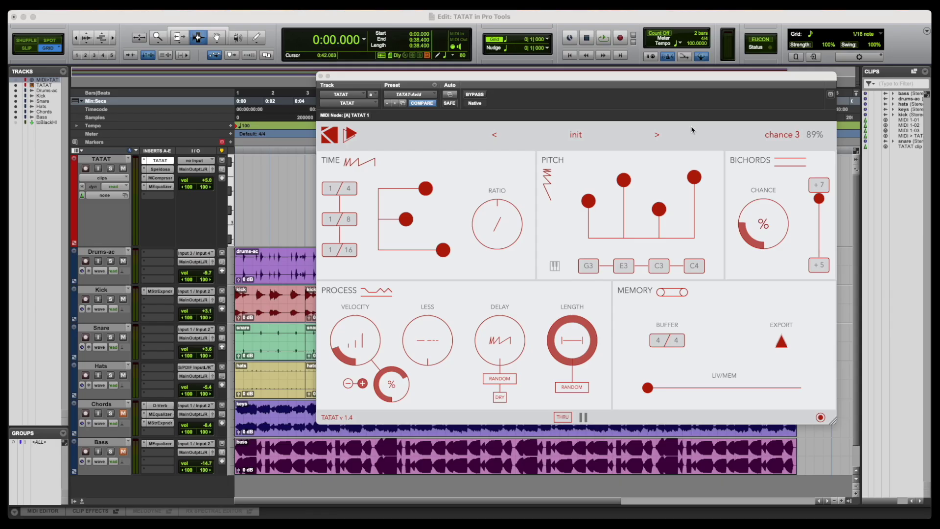
# - Play the full session so TATAT runs along with drums, chords and bass
pyautogui.press('space')
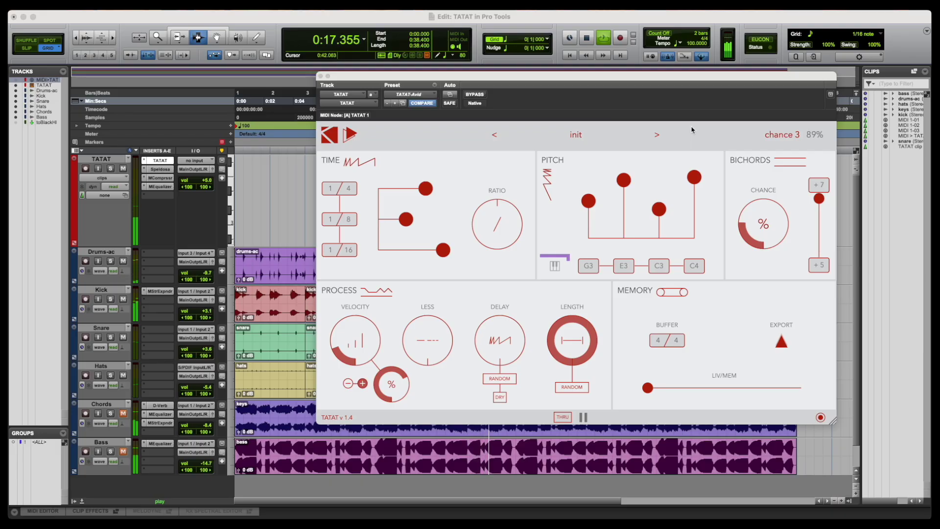
# - Bring TATAT's window forward and record-enable the TATAT track
pyautogui.click(554, 269)
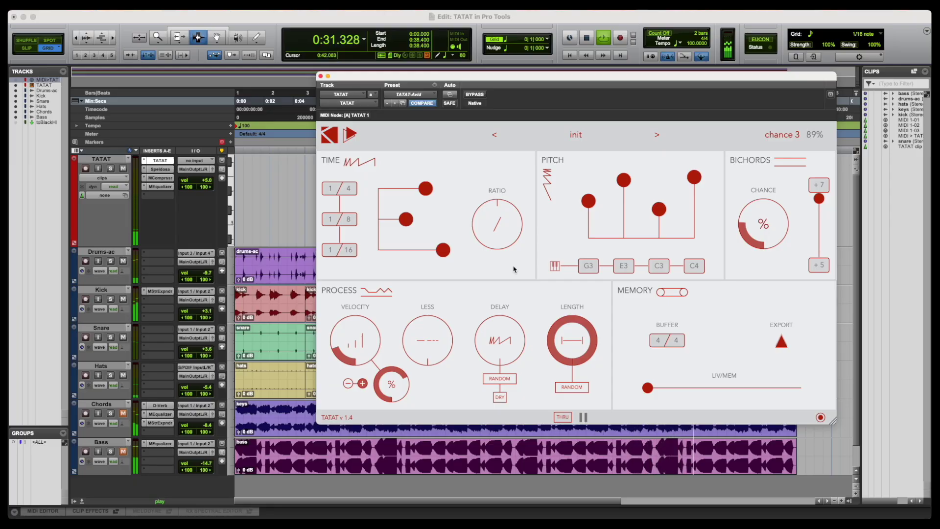
pyautogui.click(85, 169)
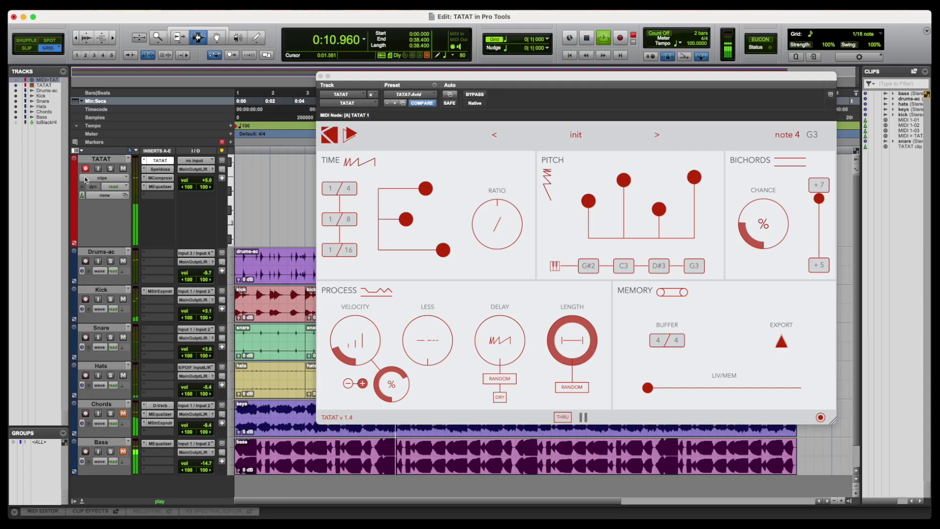
# - Unhide the MIDI > TATAT track and set its input to TATAT Chain In
pyautogui.rightClick(54, 81)
pyautogui.click(74, 84)
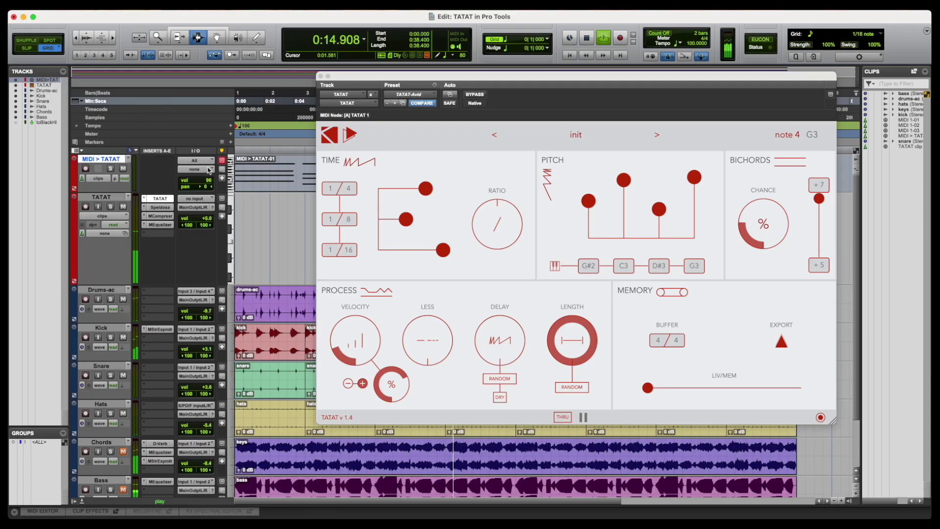
pyautogui.click(212, 171)
pyautogui.moveTo(208, 213)
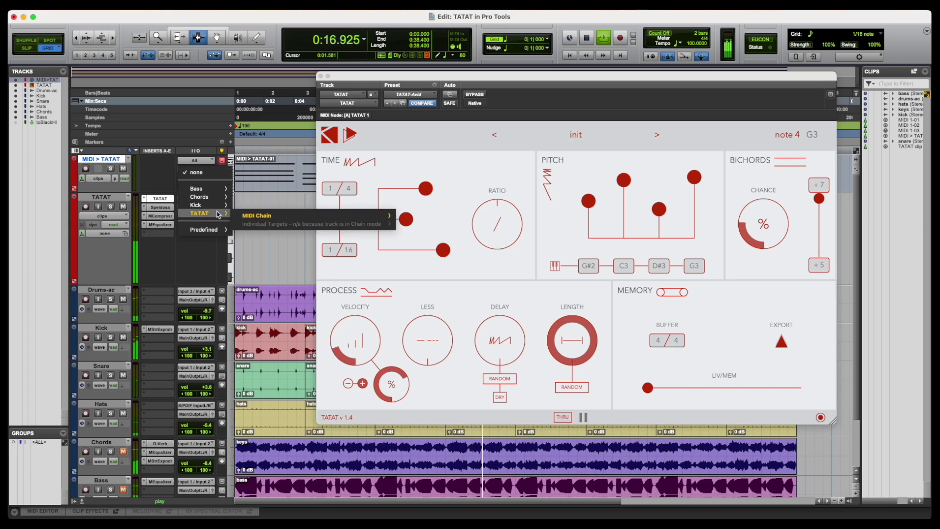
pyautogui.moveTo(243, 215)
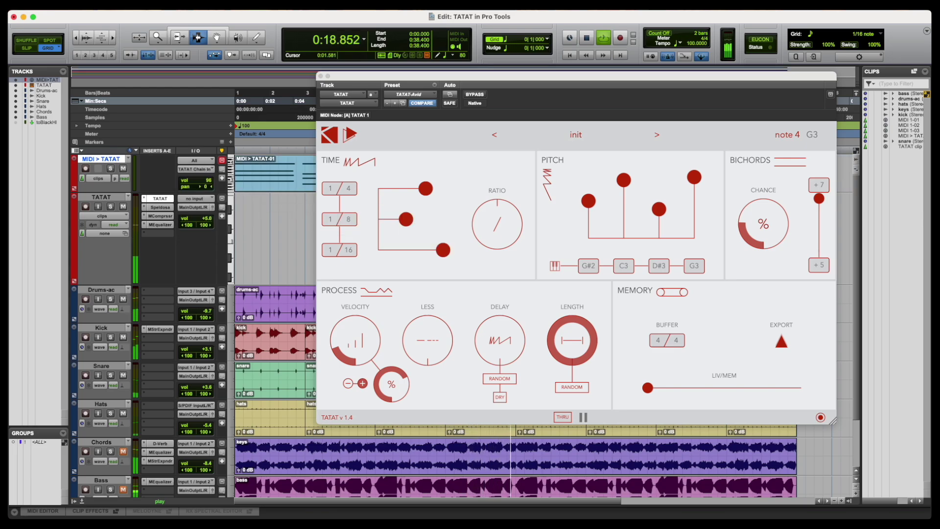
pyautogui.click(416, 215)
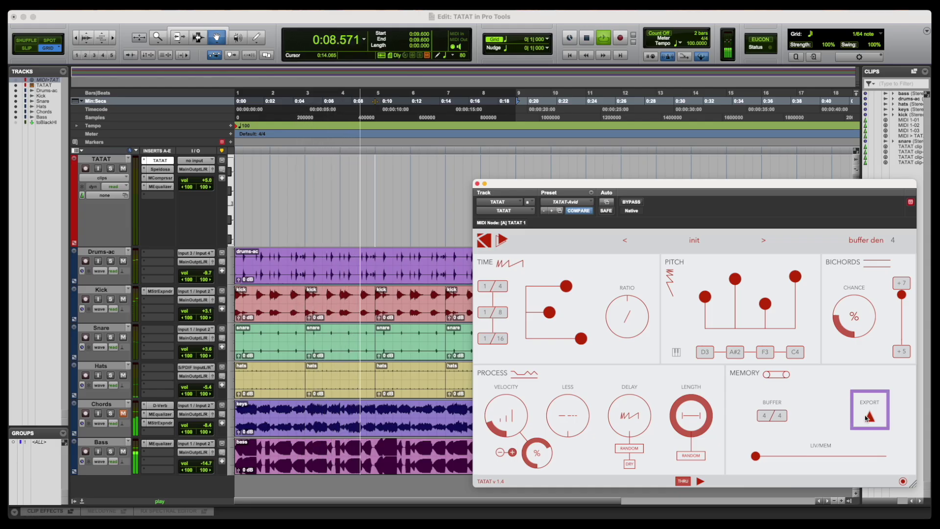
# - Export four generated clips onto the TATAT track, switching the memory buffer to 4/1 midway
pyautogui.moveTo(468, 252); pyautogui.dragTo(412, 236)
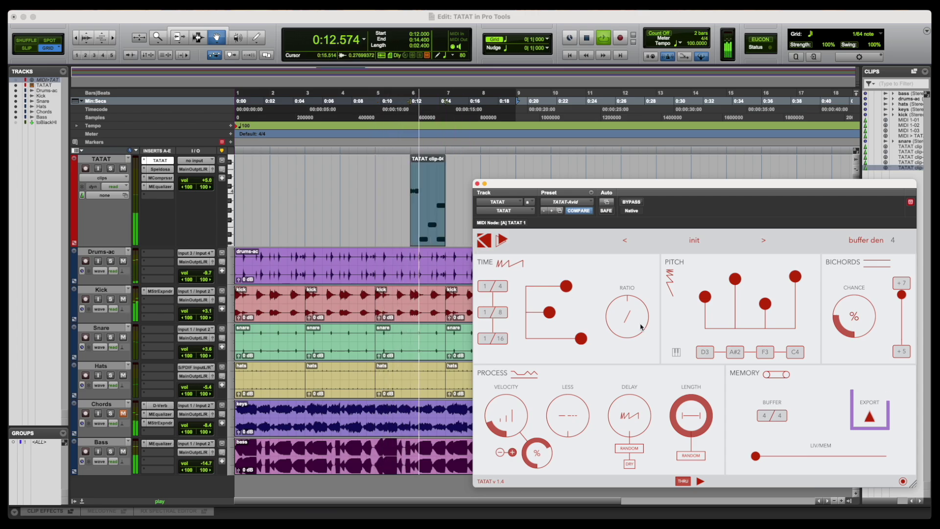
pyautogui.moveTo(877, 420); pyautogui.dragTo(480, 178)
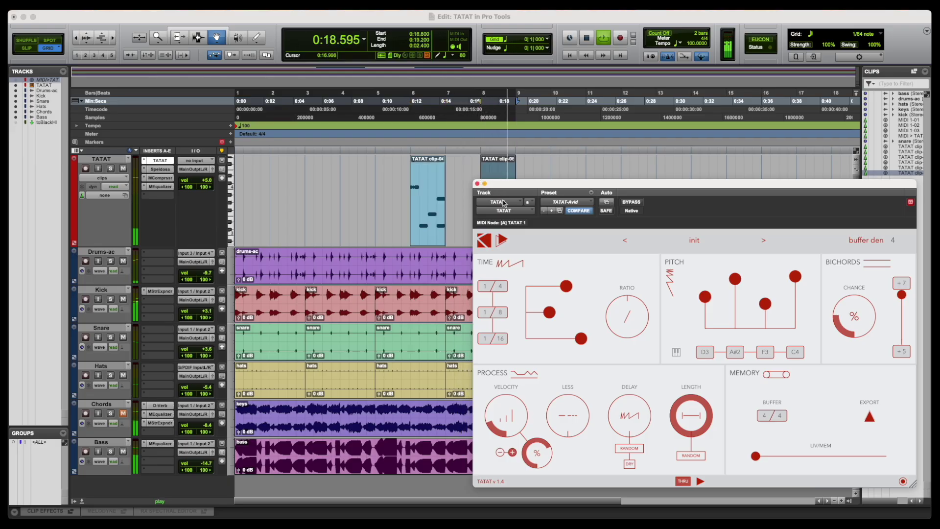
pyautogui.click(764, 415)
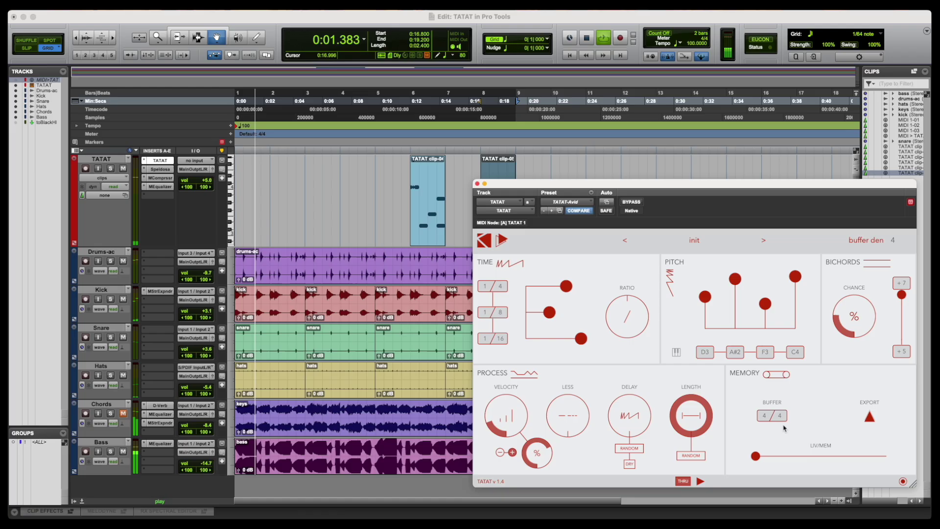
pyautogui.moveTo(870, 416); pyautogui.dragTo(270, 210)
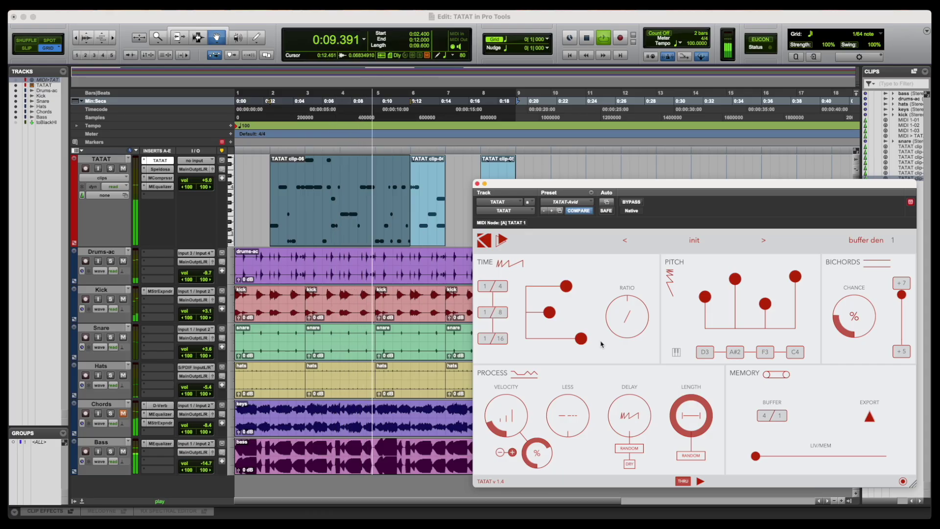
pyautogui.moveTo(869, 417); pyautogui.dragTo(343, 223)
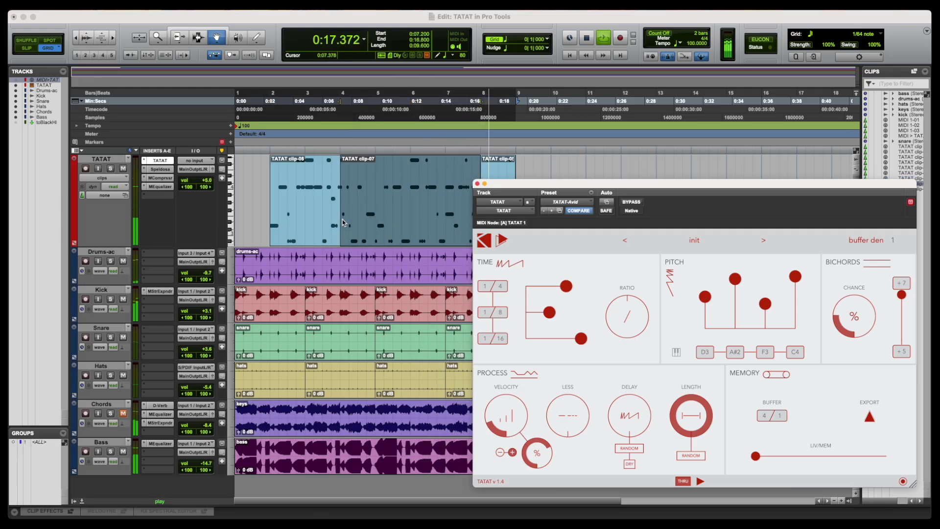
# - Return to start with buffer 4/2, split TATAT clip-08 at the bar and extend the selection
pyautogui.press('Return')
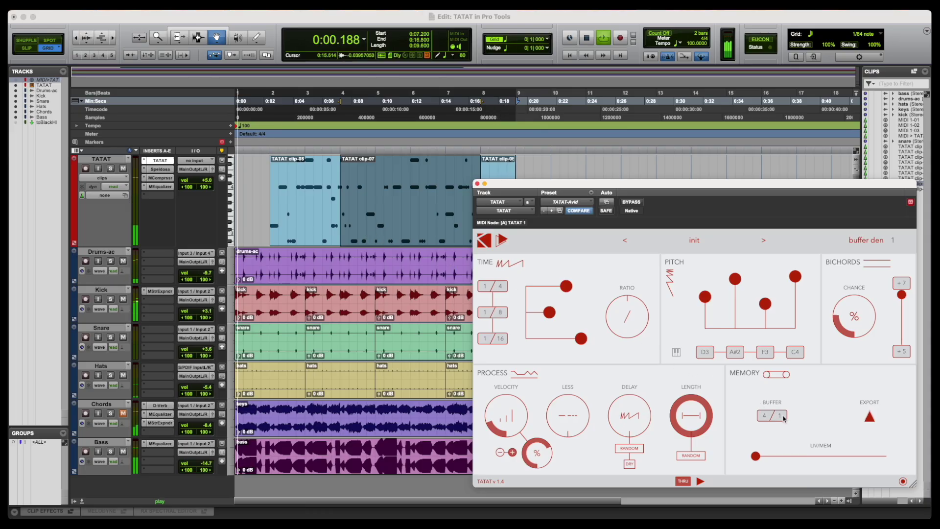
pyautogui.click(781, 416)
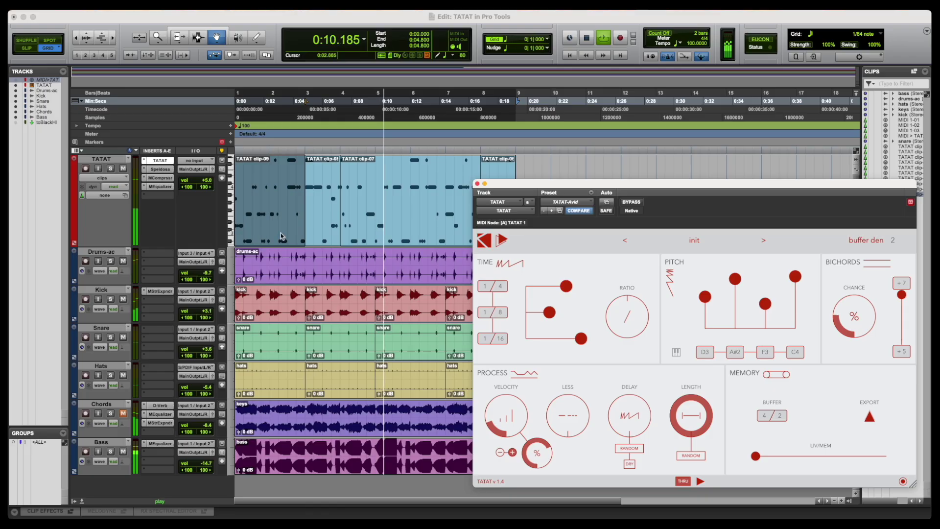
pyautogui.click(314, 227)
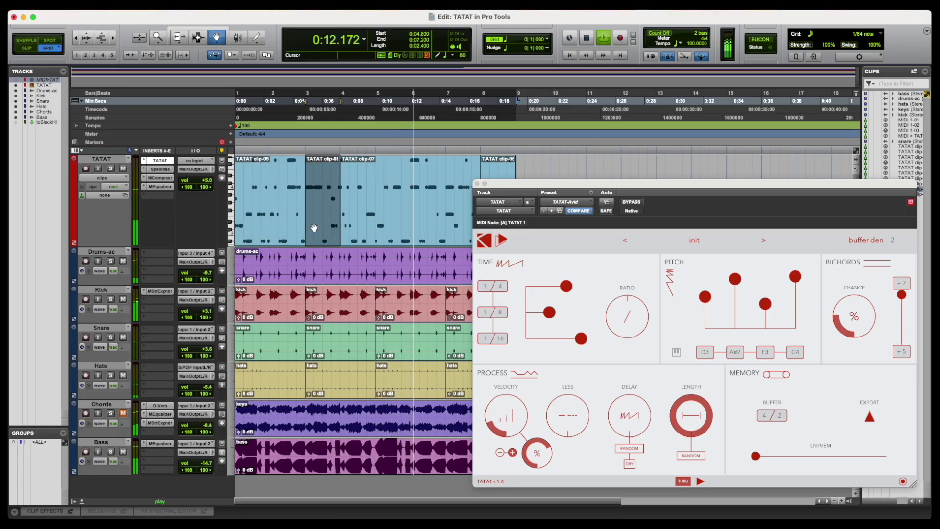
pyautogui.press('shift+KP_Add')
pyautogui.press('super+e')
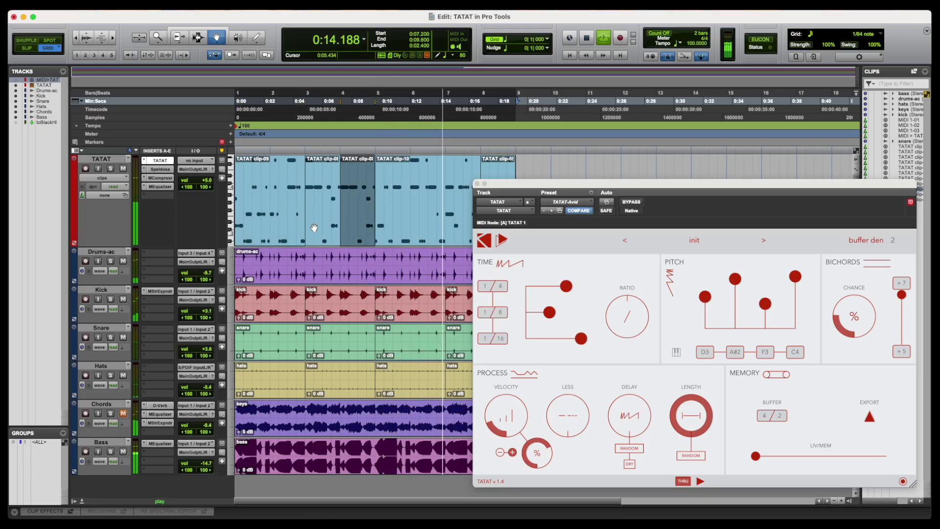
pyautogui.keyDown('shift'); pyautogui.click(308, 216); pyautogui.keyUp('shift')
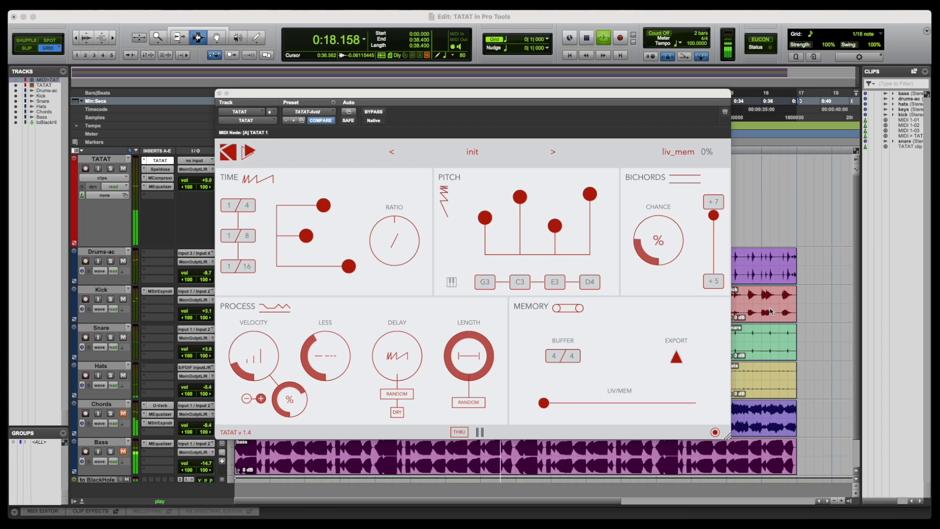
# - Push TATAT's Live/Mem slider to 100% memory, then pull it back to about 31%
pyautogui.click(542, 405)
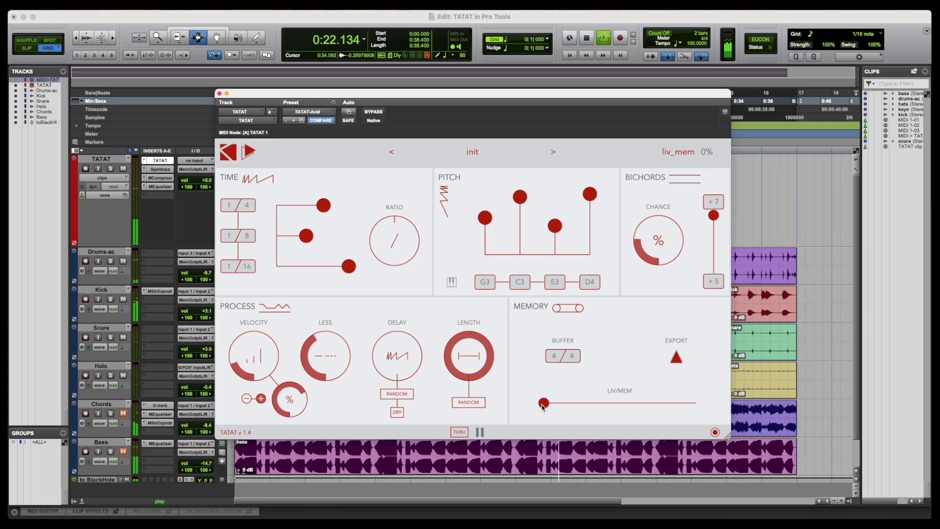
pyautogui.moveTo(547, 407); pyautogui.dragTo(703, 414)
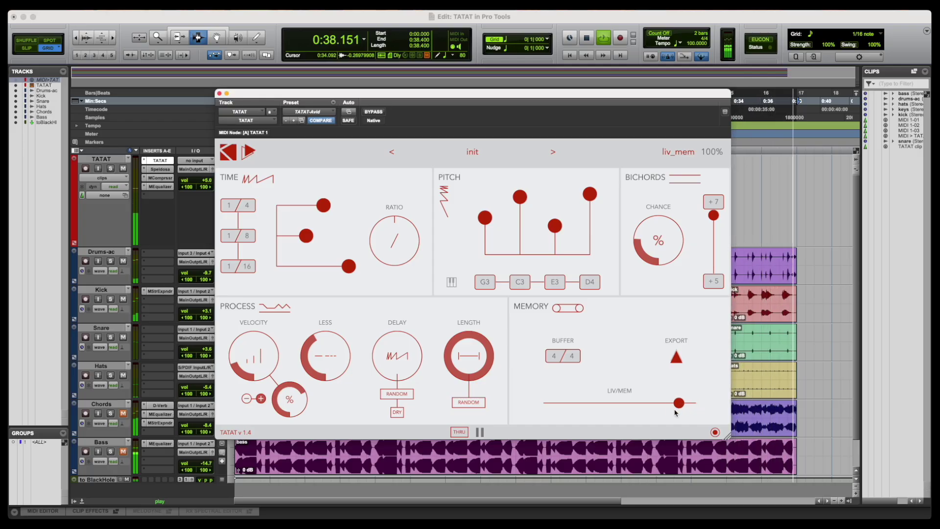
pyautogui.moveTo(700, 399); pyautogui.dragTo(592, 414)
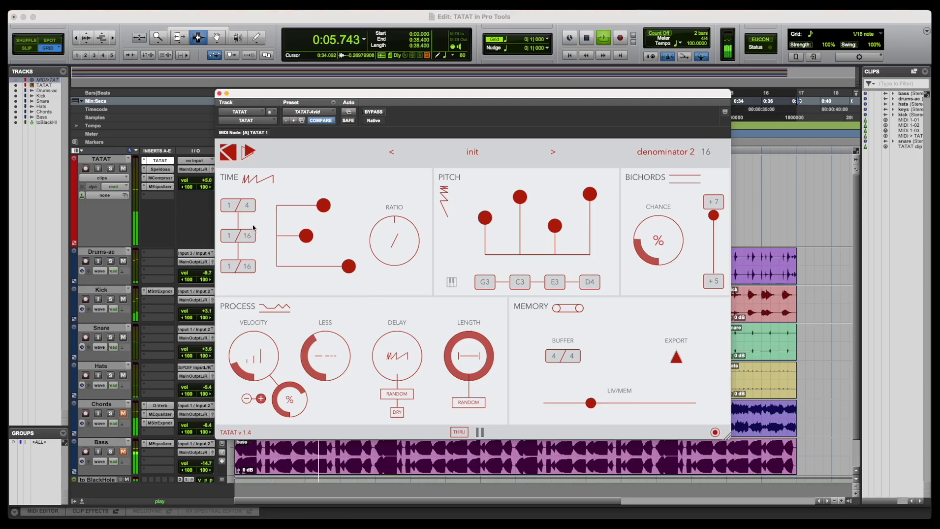
# - Lower LESS to 7%, rebalance time chances, set buffer numerator to 1, and leave Live/Mem near 39%
pyautogui.moveTo(318, 336); pyautogui.dragTo(323, 389)
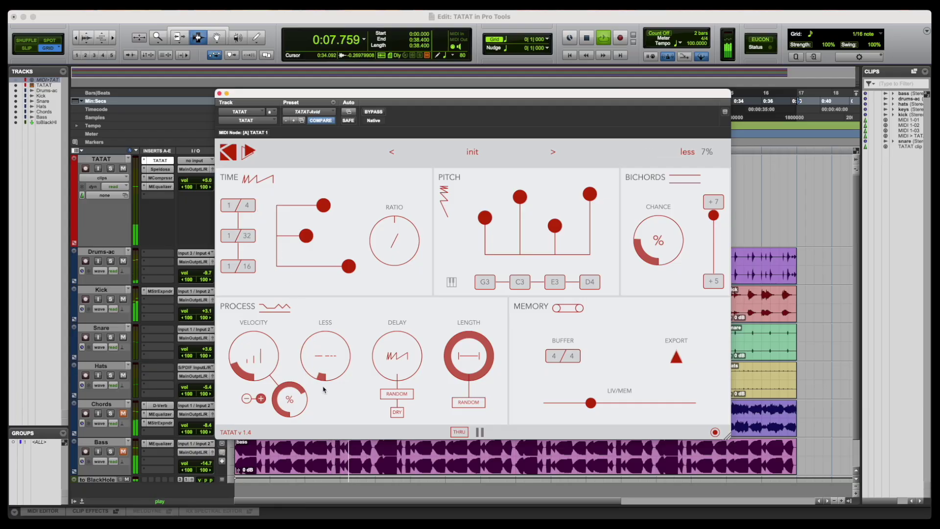
pyautogui.moveTo(311, 240); pyautogui.dragTo(323, 267)
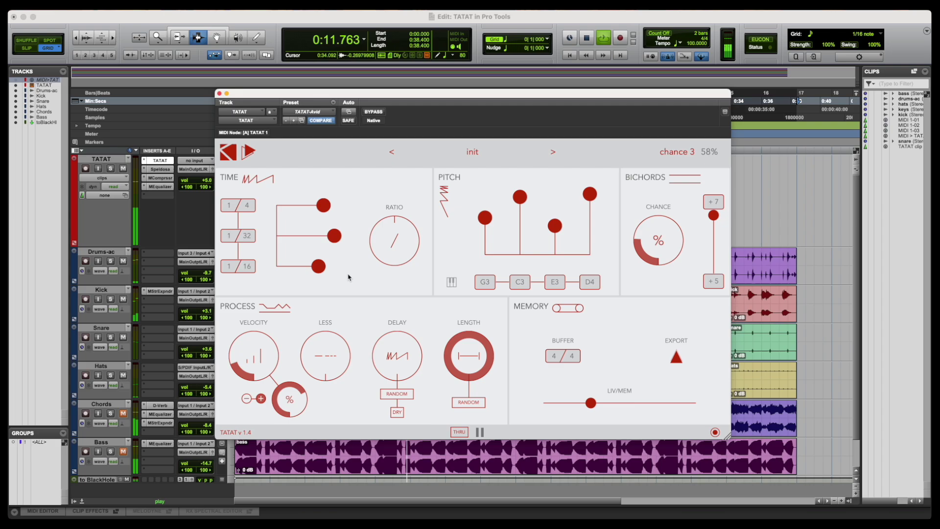
pyautogui.moveTo(592, 404); pyautogui.dragTo(648, 407)
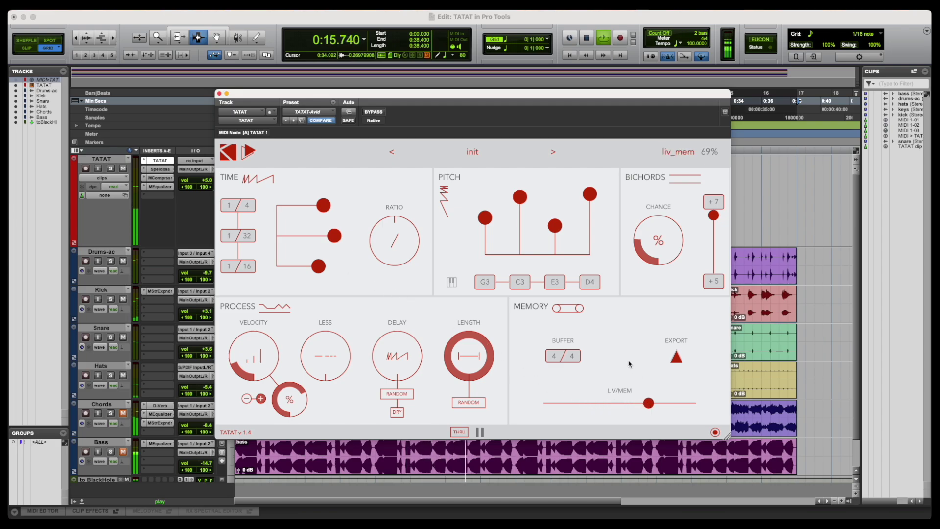
pyautogui.click(556, 361)
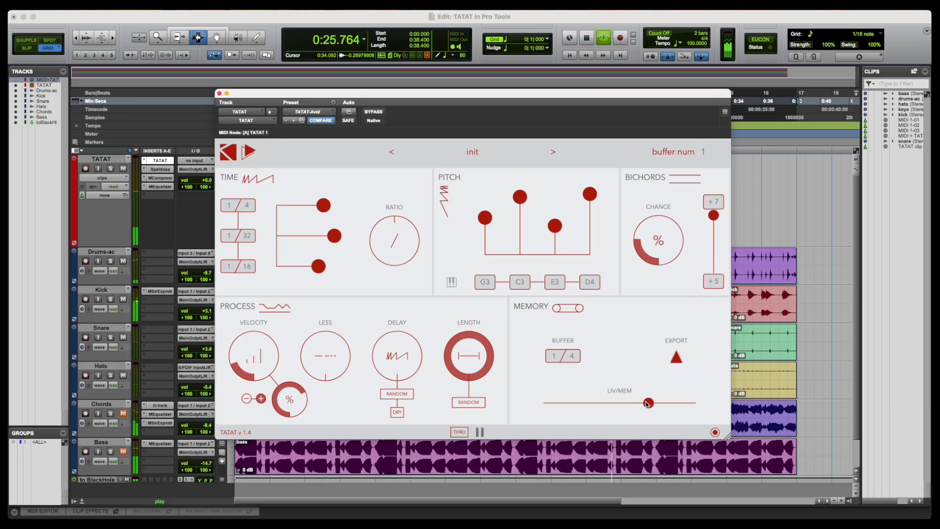
pyautogui.moveTo(647, 403); pyautogui.dragTo(601, 404)
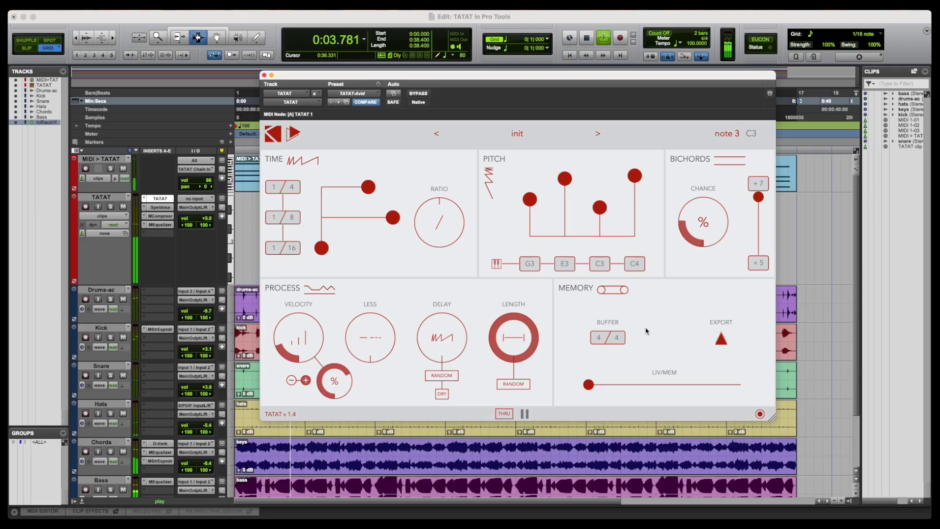
# - Set time chances to 22% first and 58% second, third division to 1/32, and LESS to 51%
pyautogui.moveTo(321, 248); pyautogui.dragTo(354, 225)
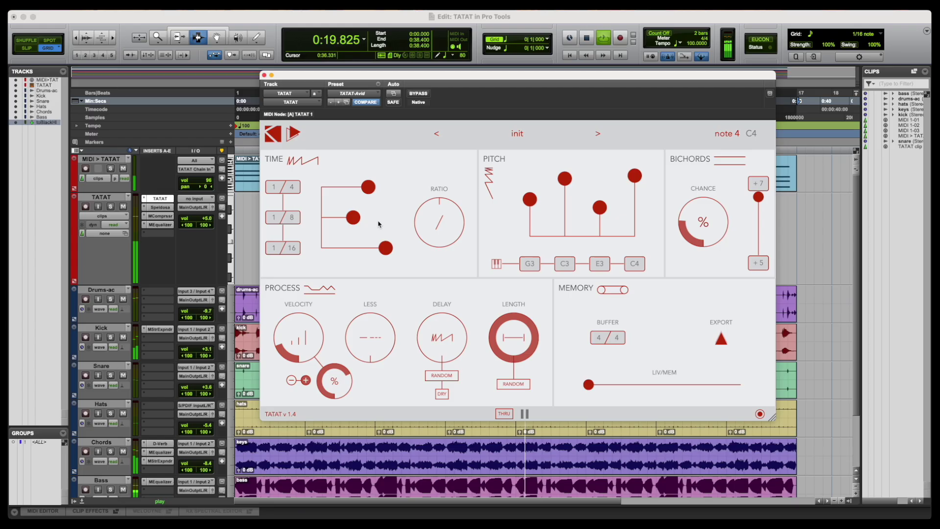
pyautogui.moveTo(368, 187); pyautogui.dragTo(336, 187)
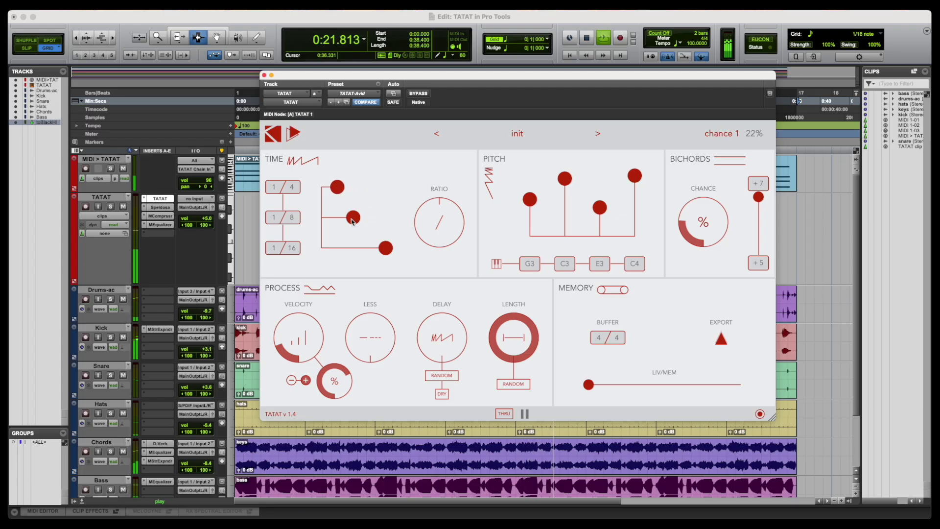
pyautogui.moveTo(352, 221); pyautogui.dragTo(364, 221)
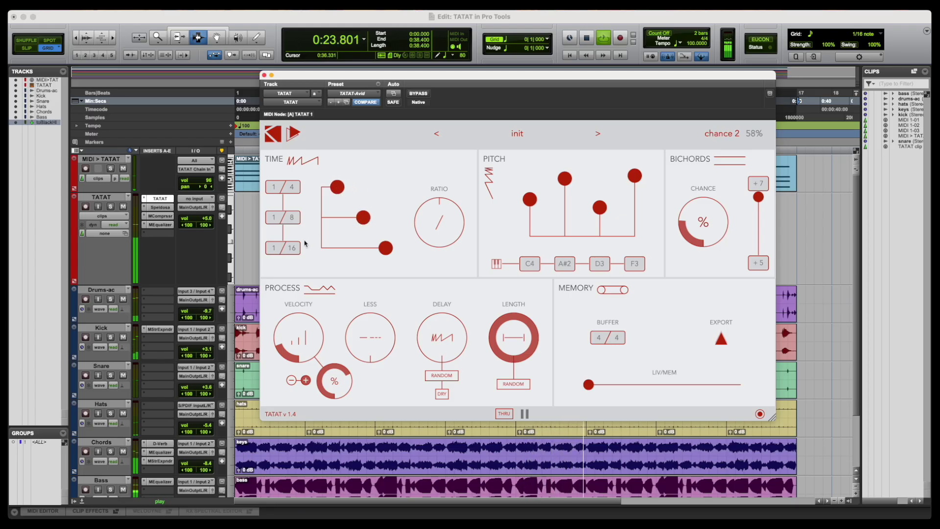
pyautogui.moveTo(292, 247); pyautogui.dragTo(299, 237)
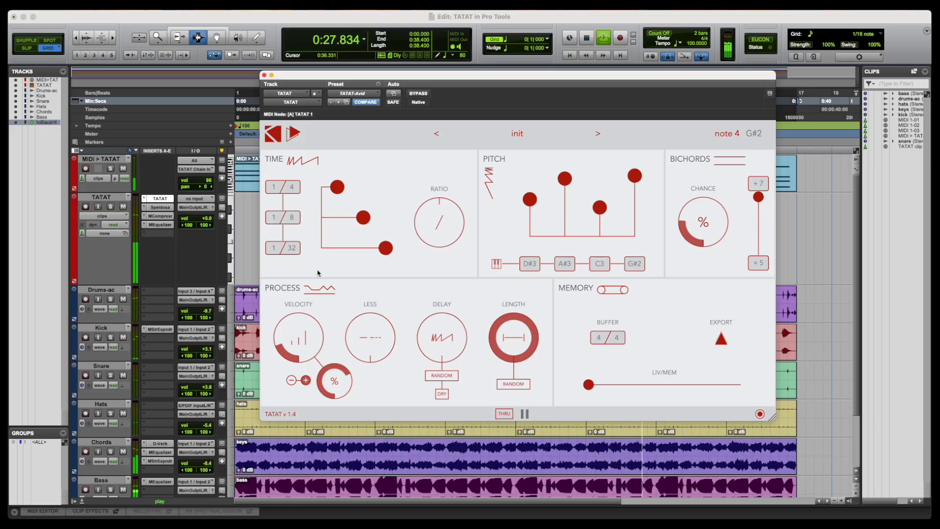
pyautogui.moveTo(370, 338); pyautogui.dragTo(363, 289)
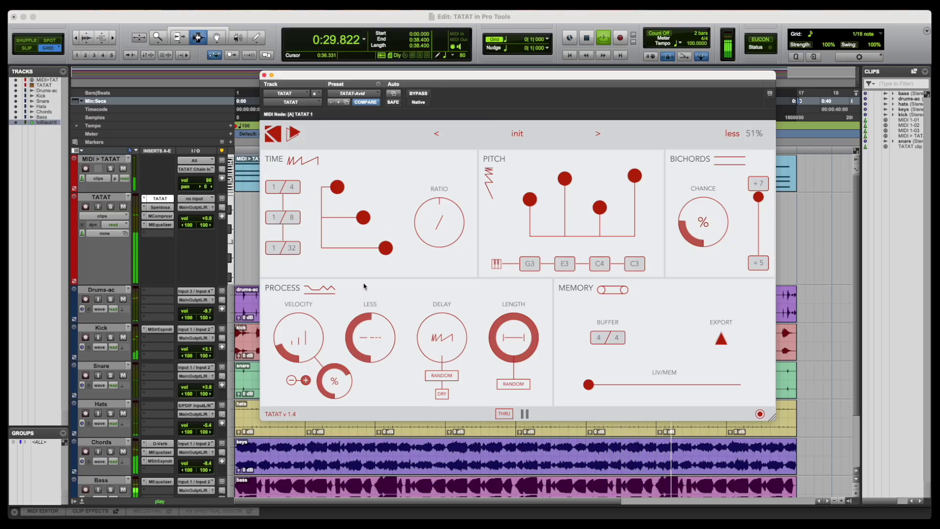